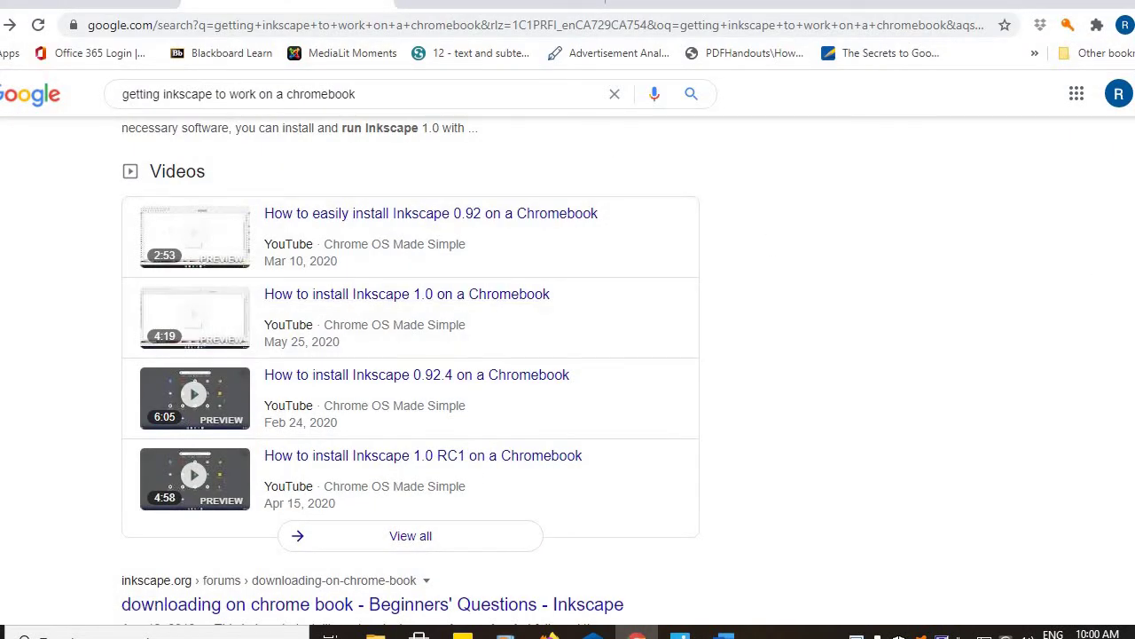
Look over the search results and videos about getting Inkscape to work on a Chromebook
scroll(568, 355, "up", 7)
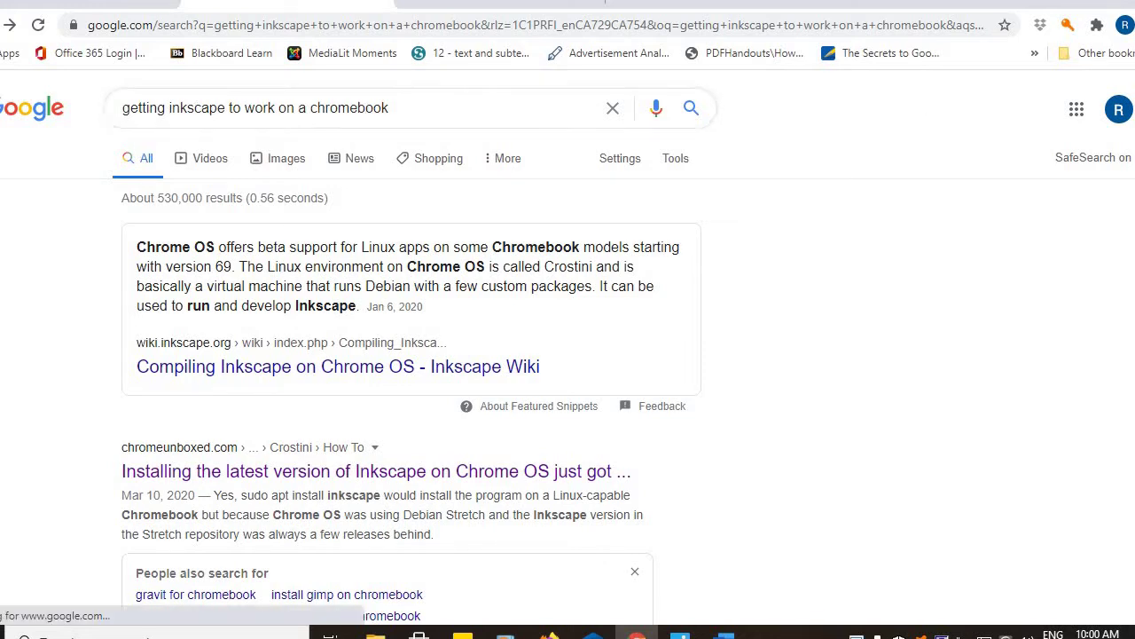
scroll(568, 354, "down", 4)
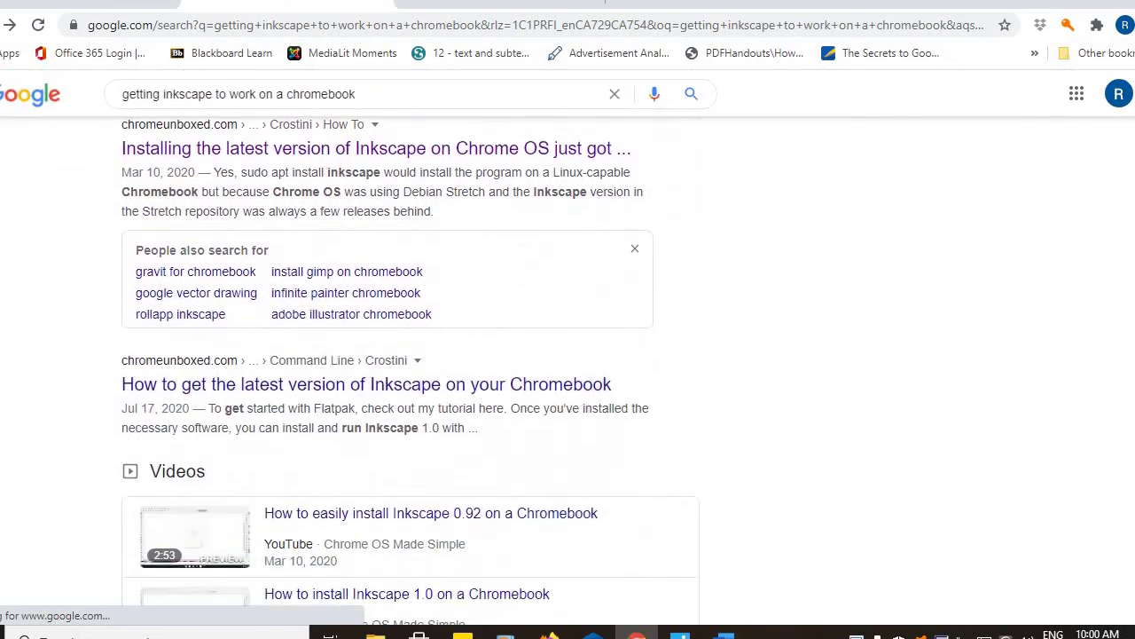
scroll(568, 355, "down", 2)
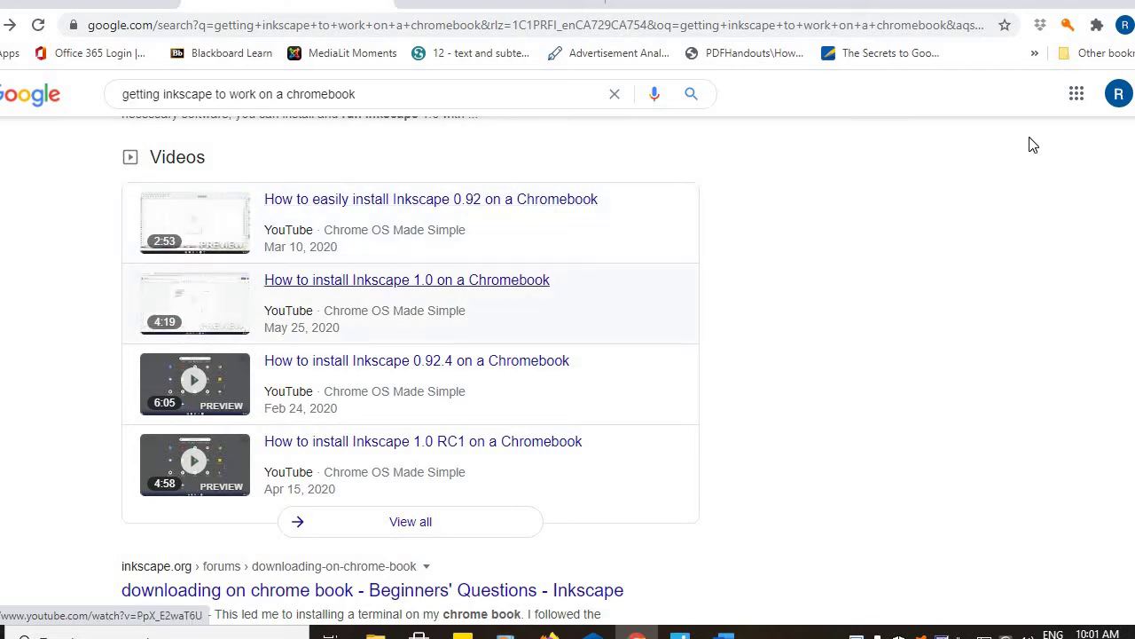
scroll(491, 181, "up", 7)
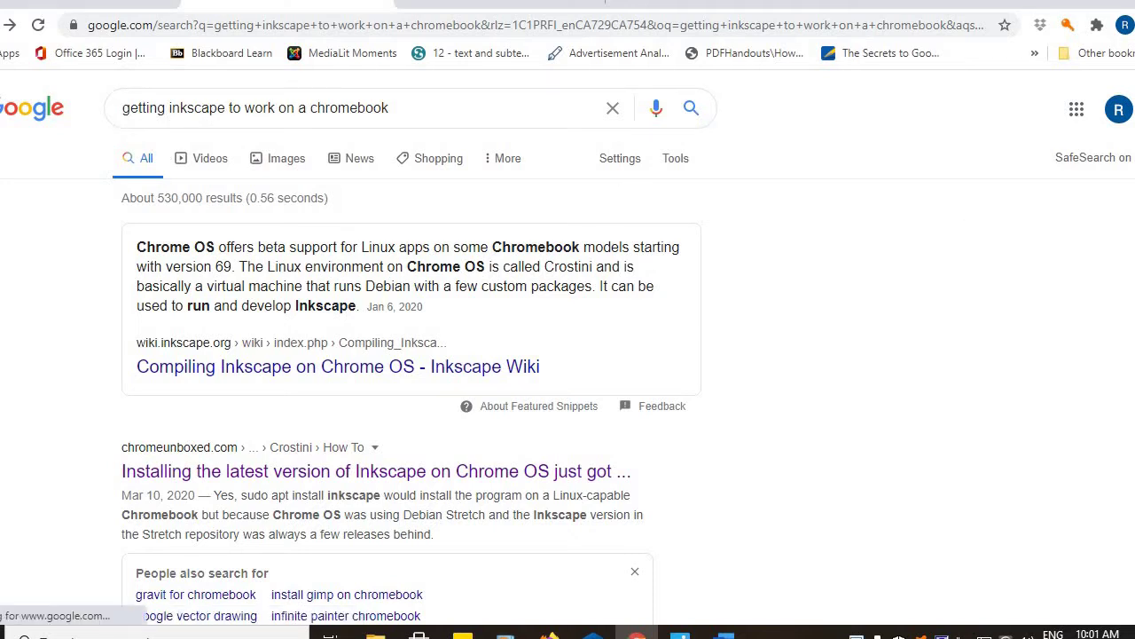
scroll(688, 260, "down", 7)
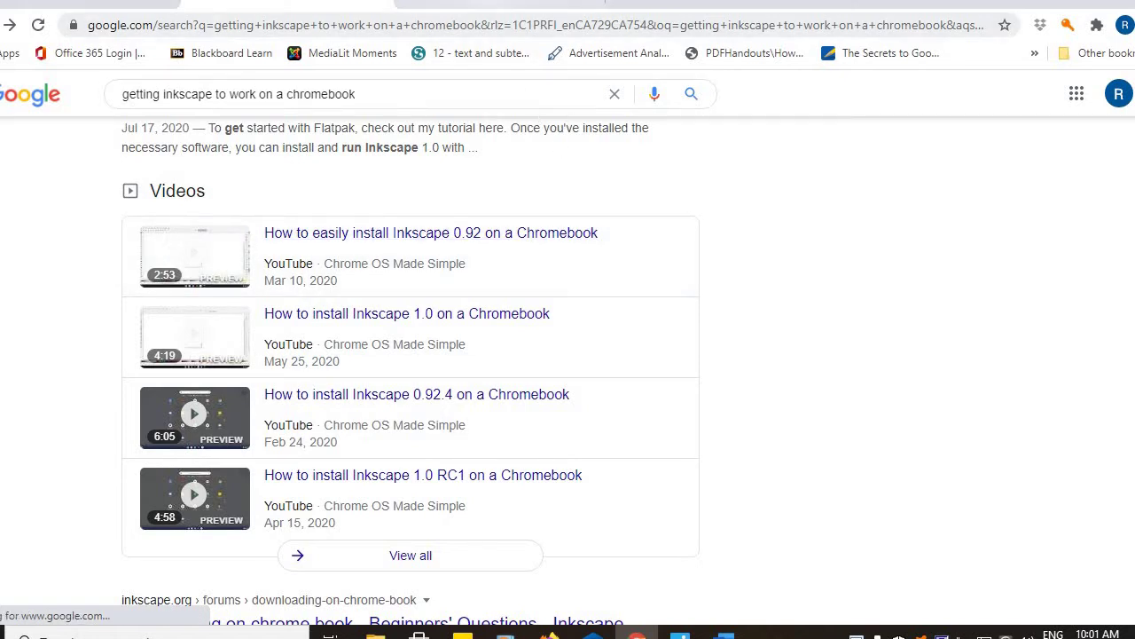
Search Google for Inkscape in a new browser tab and open the official inkscape.org website
key("ctrl+t")
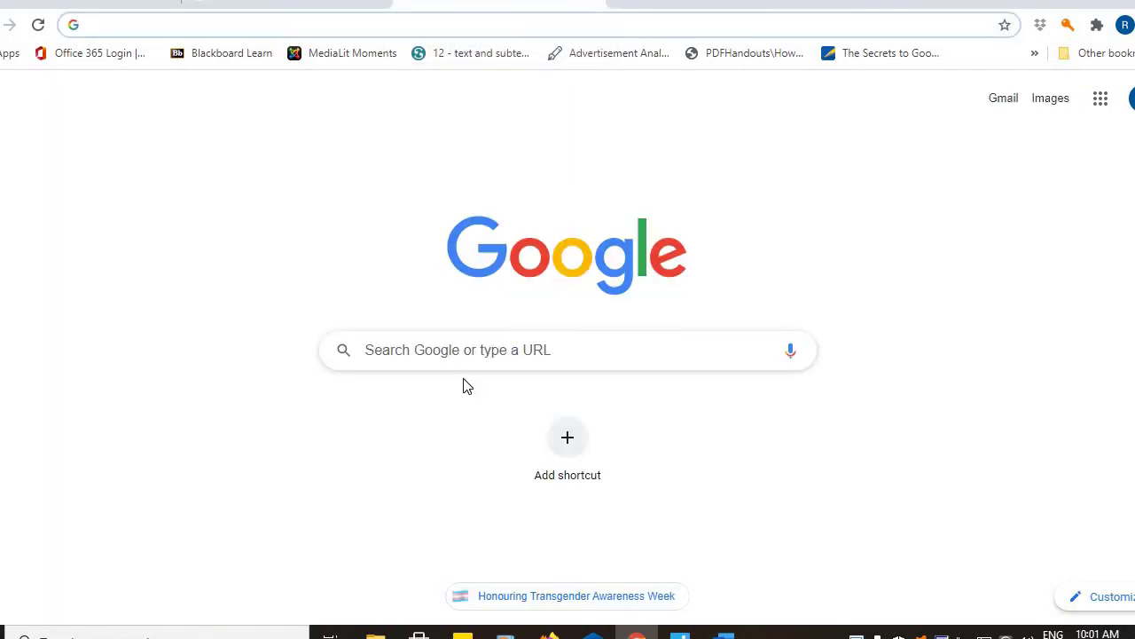
left_click(476, 350)
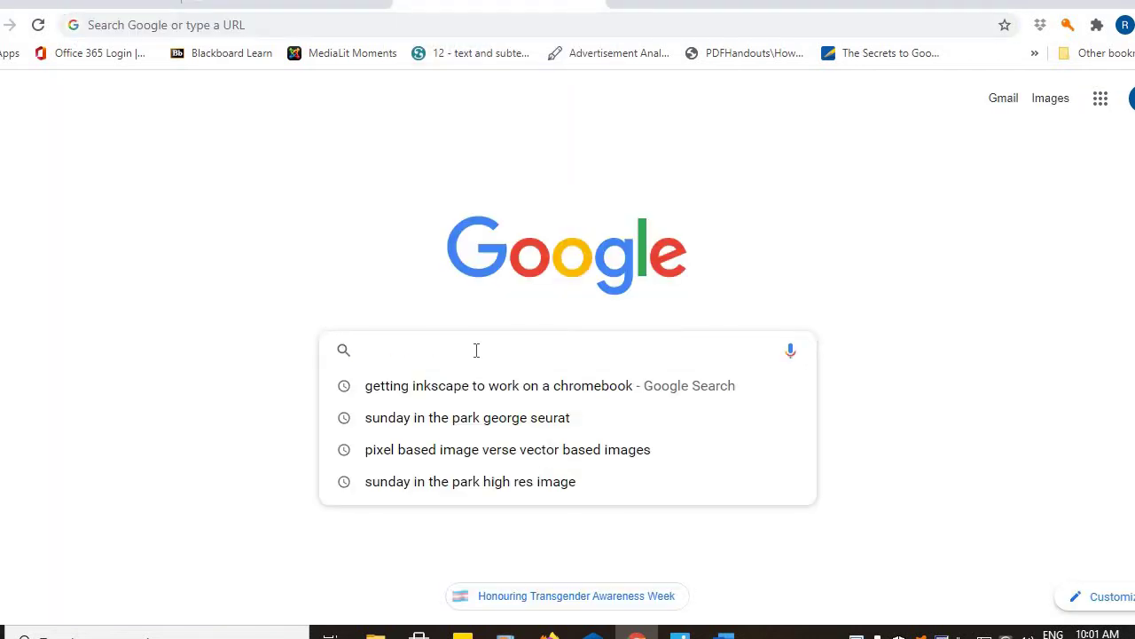
type("Inkscp")
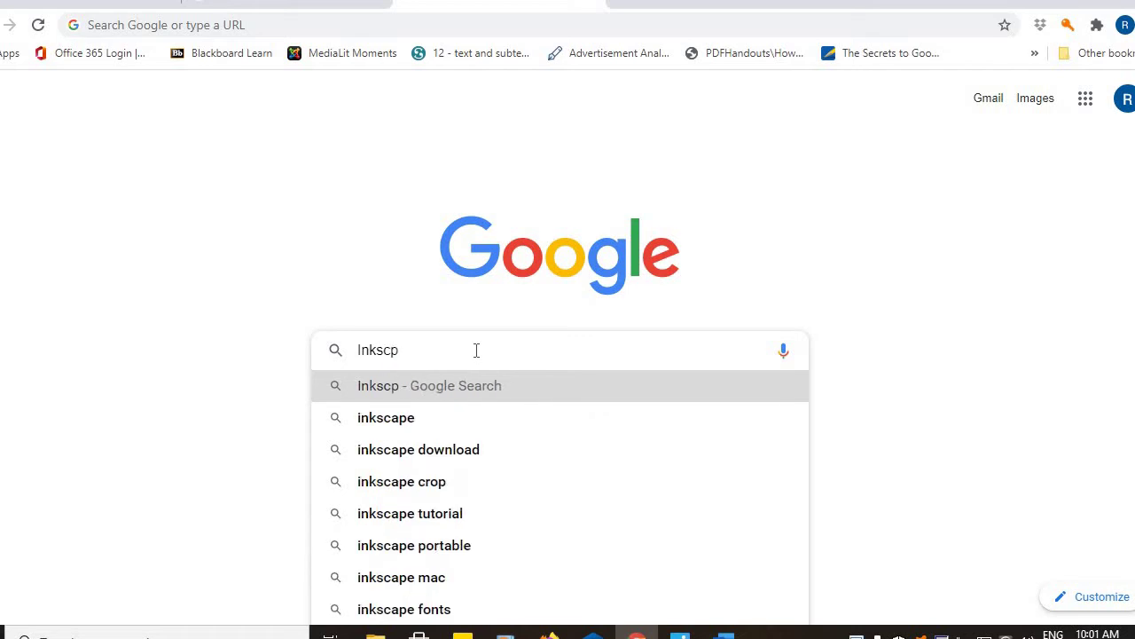
key("BackSpace")
type("ape")
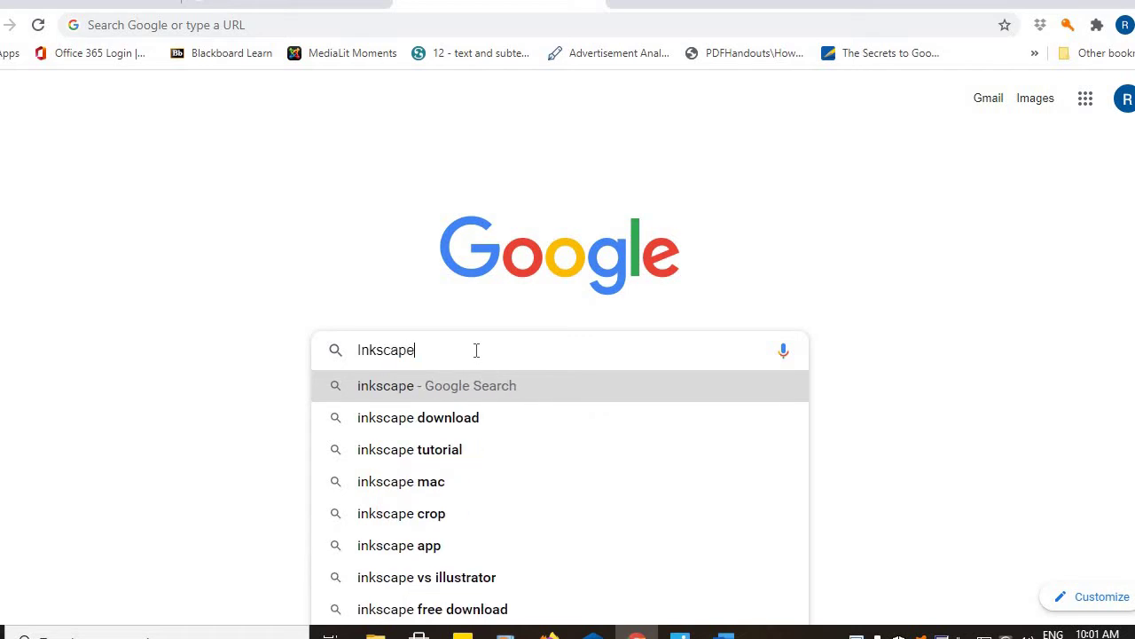
key("Return")
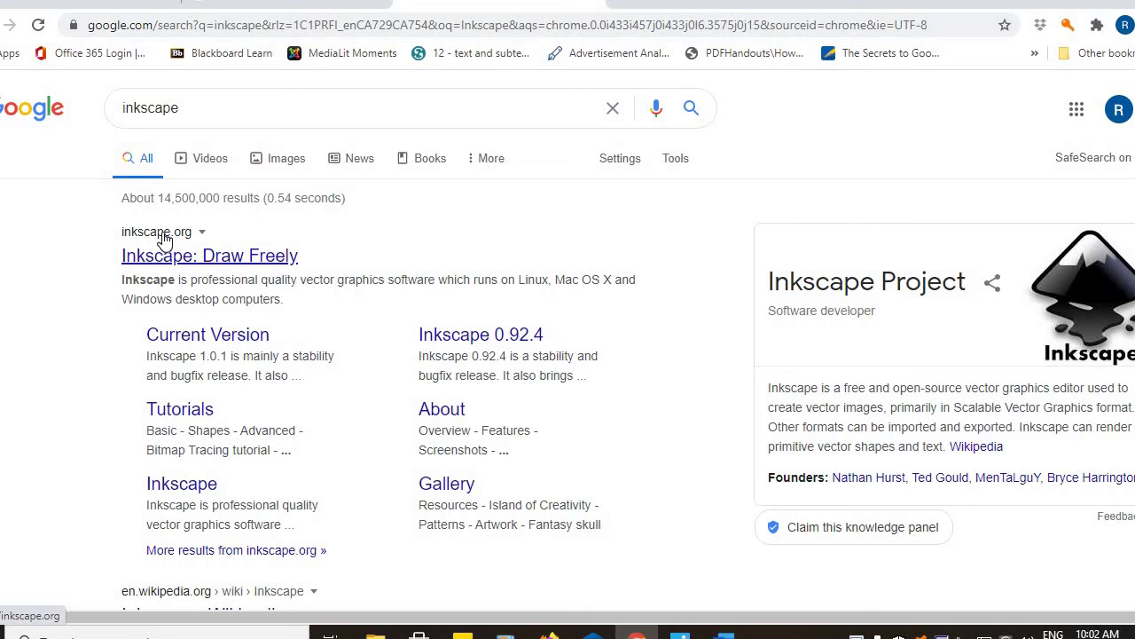
left_click(212, 257)
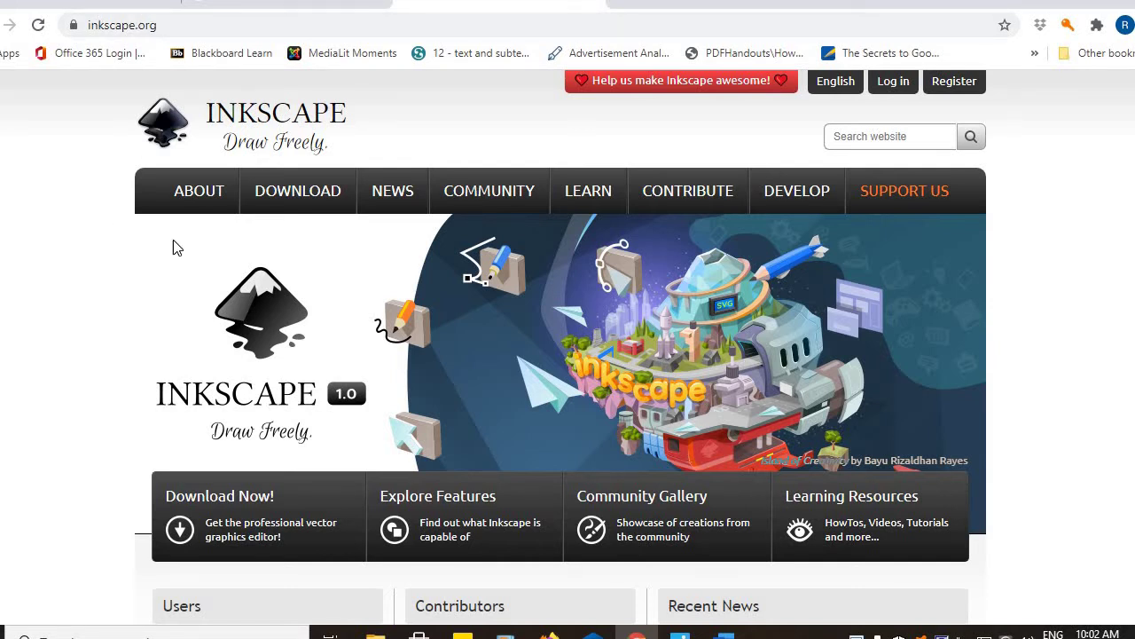
Open the download page for the current version of Inkscape from the site's home page
scroll(568, 346, "down", 5)
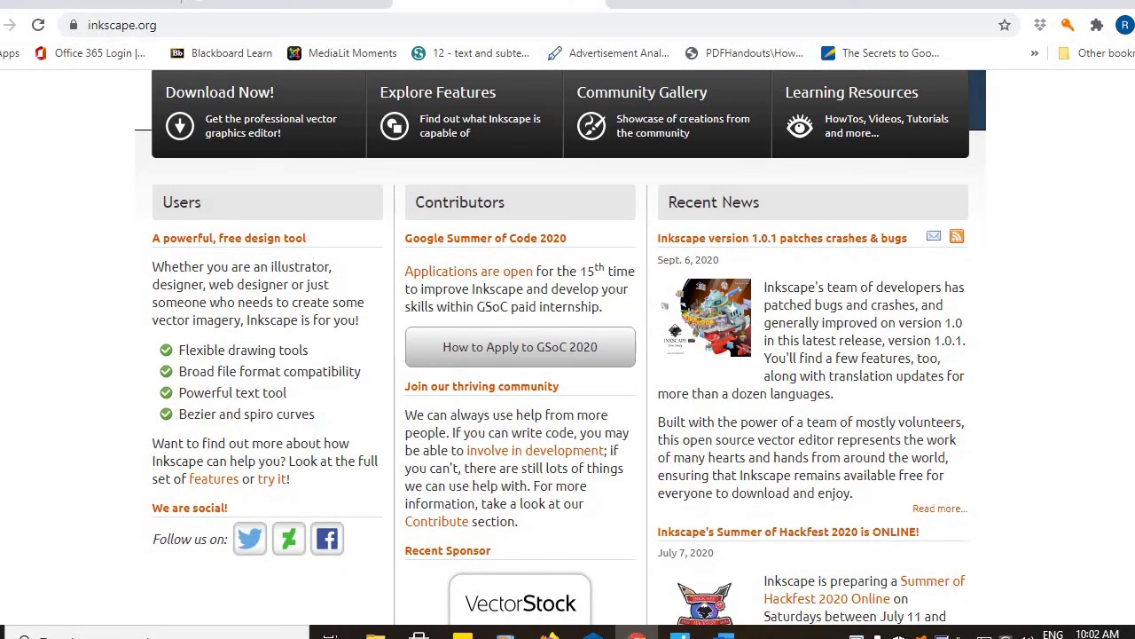
scroll(568, 346, "down", 2)
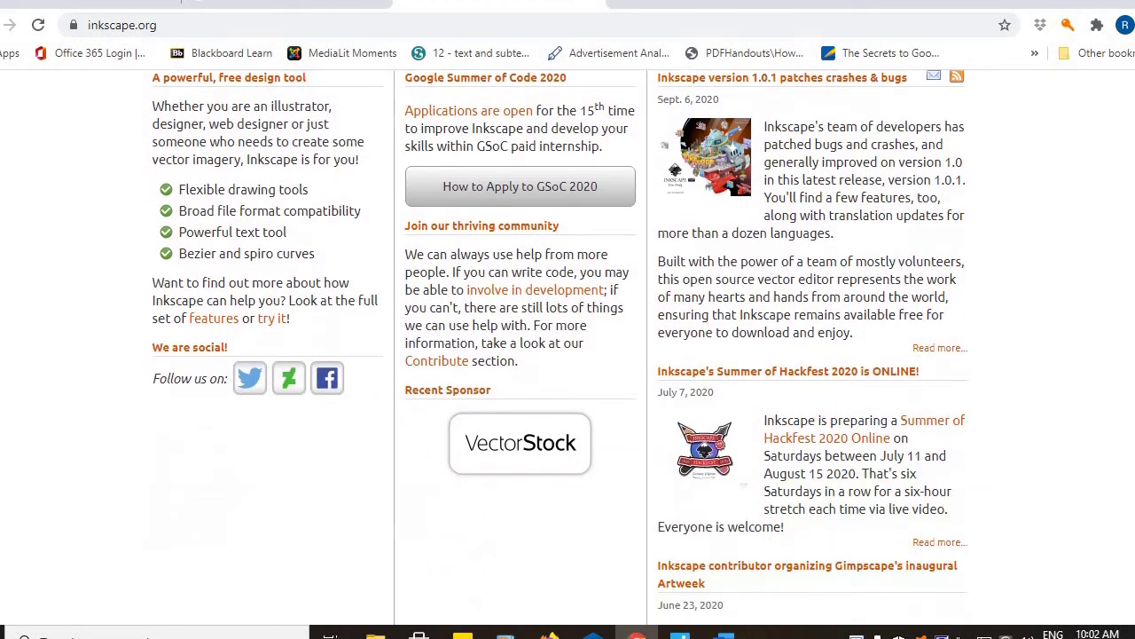
scroll(568, 346, "down", 2)
scroll(568, 346, "up", 7)
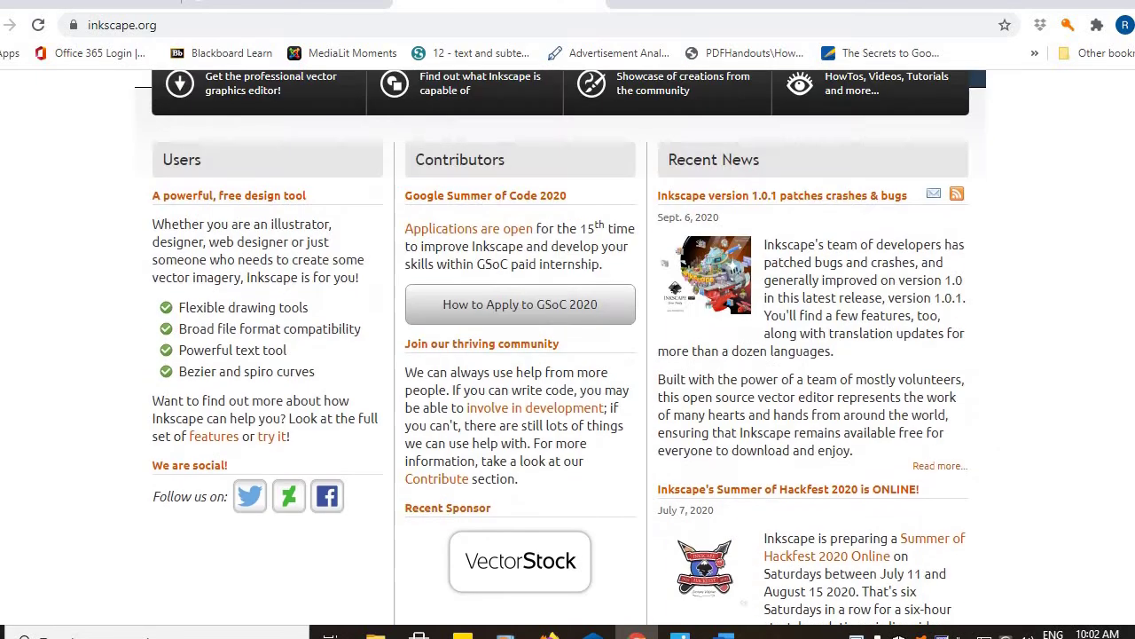
scroll(568, 346, "up", 2)
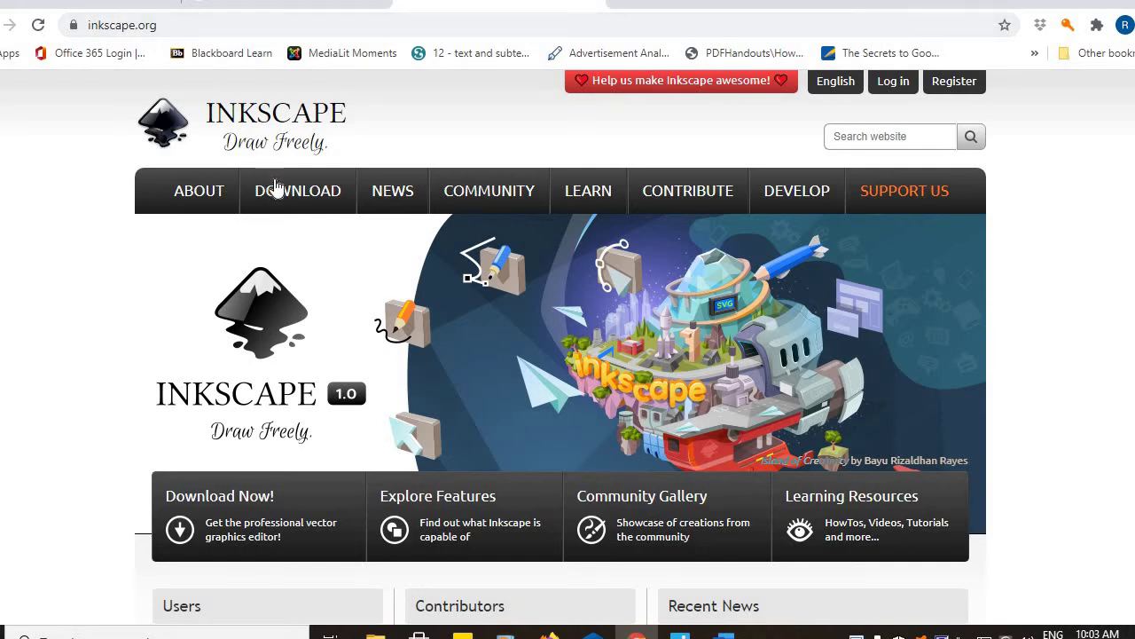
mouse_move(297, 204)
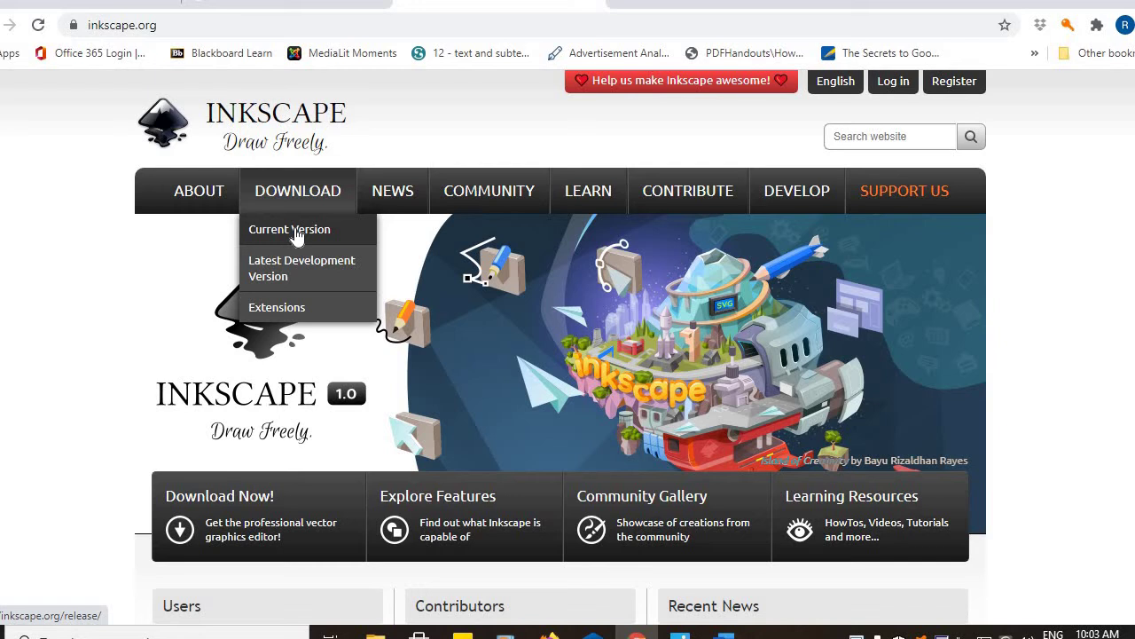
left_click(296, 233)
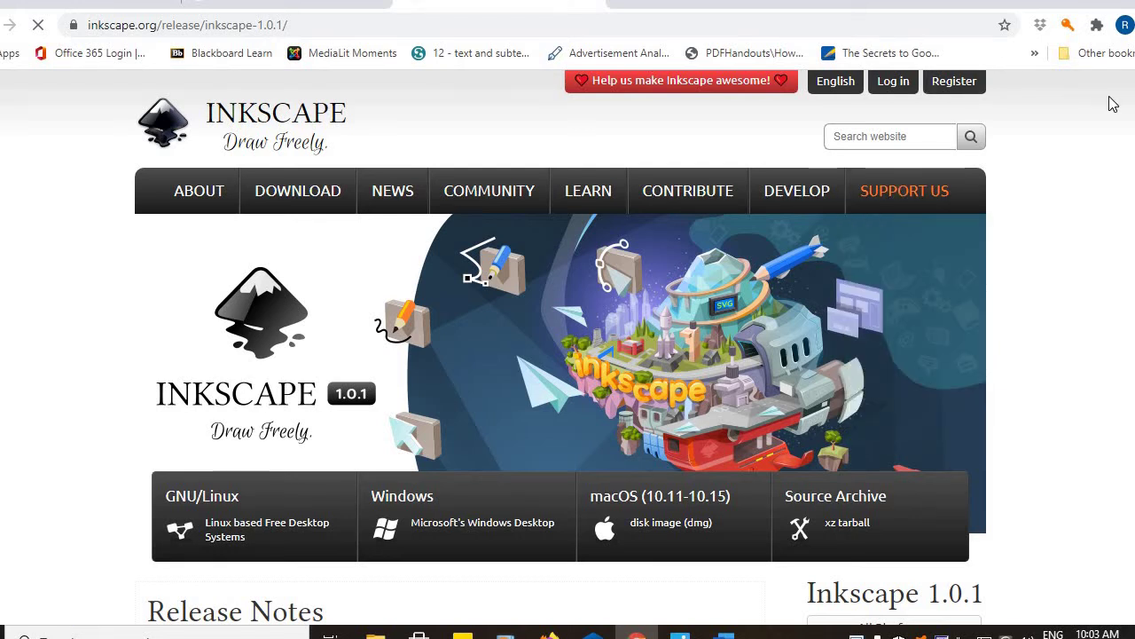
Look through the Inkscape 1.0.1 release notes and version list, and view the Extensions download page
scroll(568, 346, "down", 5)
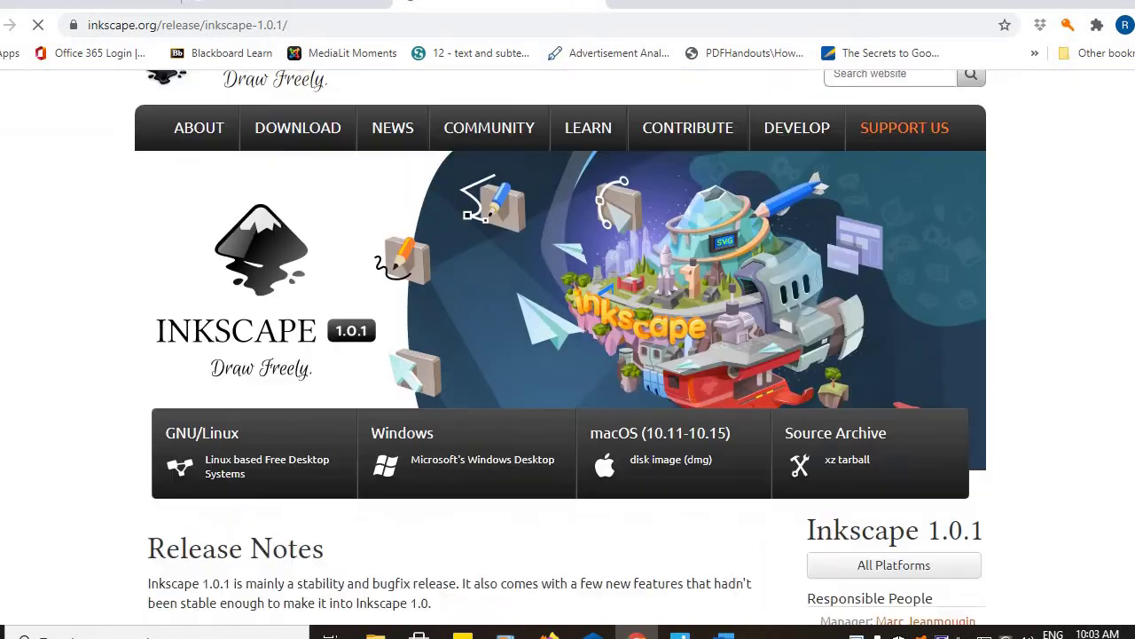
scroll(568, 346, "down", 1)
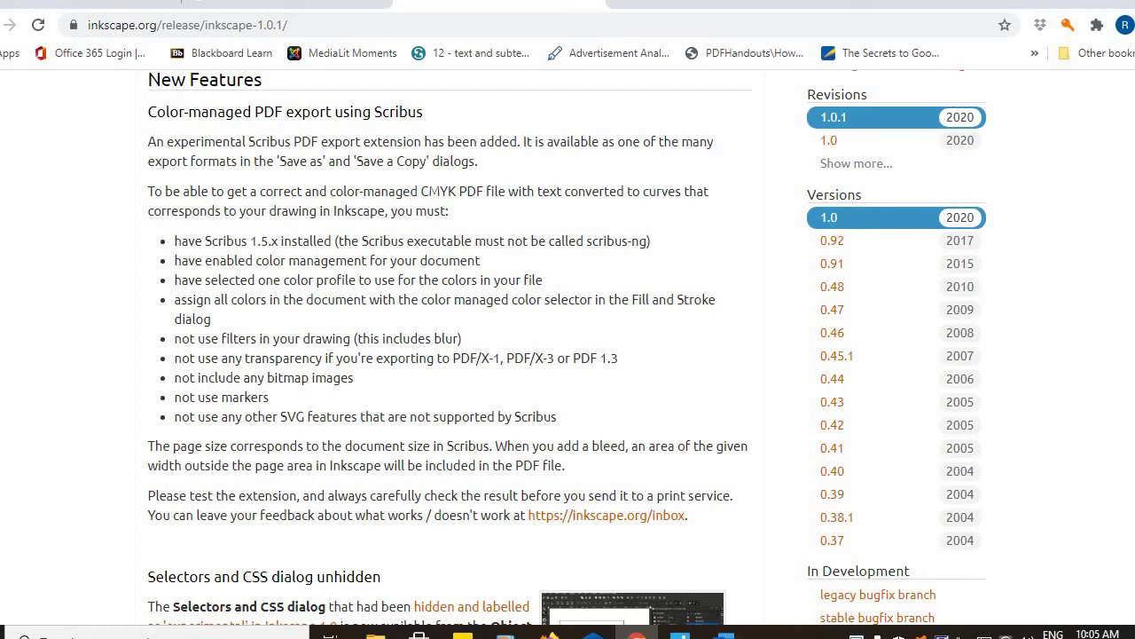
scroll(568, 346, "up", 10)
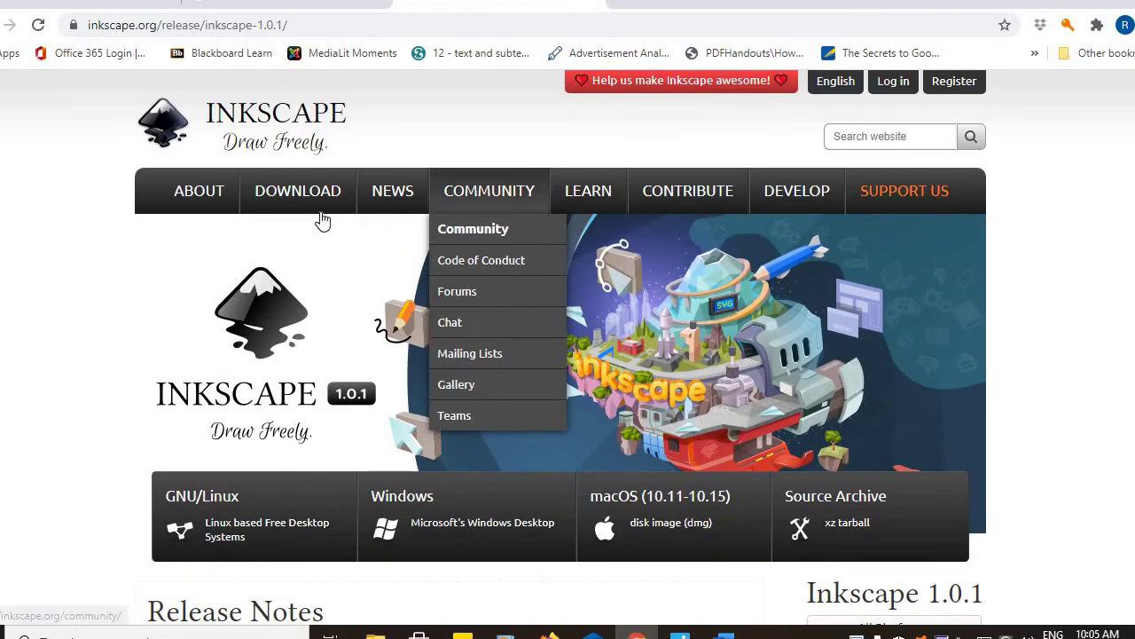
mouse_move(281, 200)
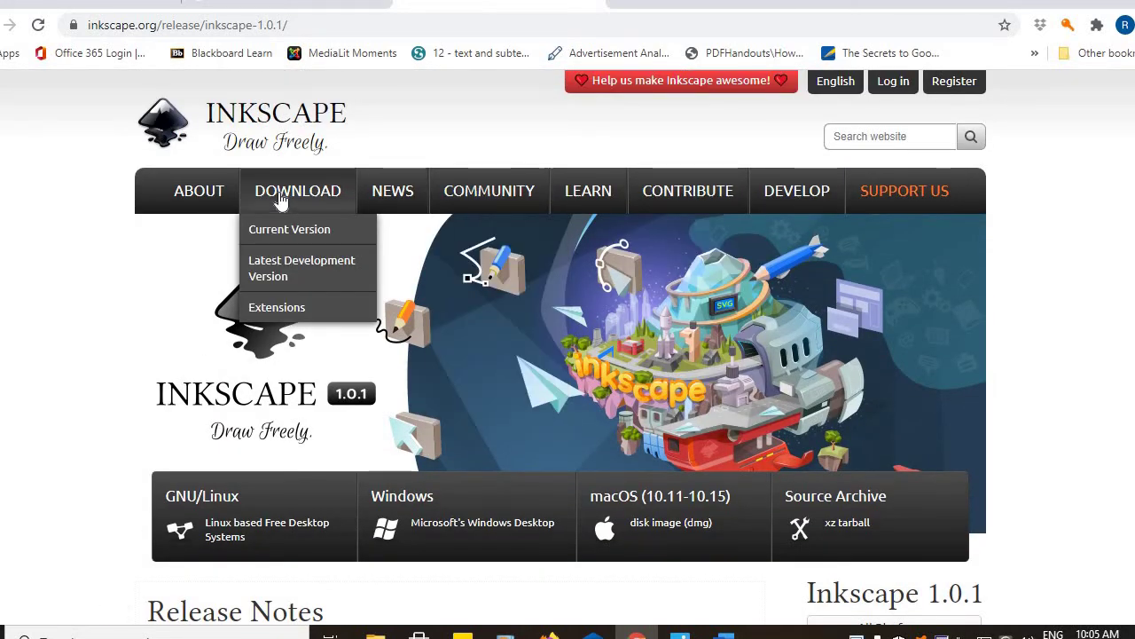
left_click(286, 312)
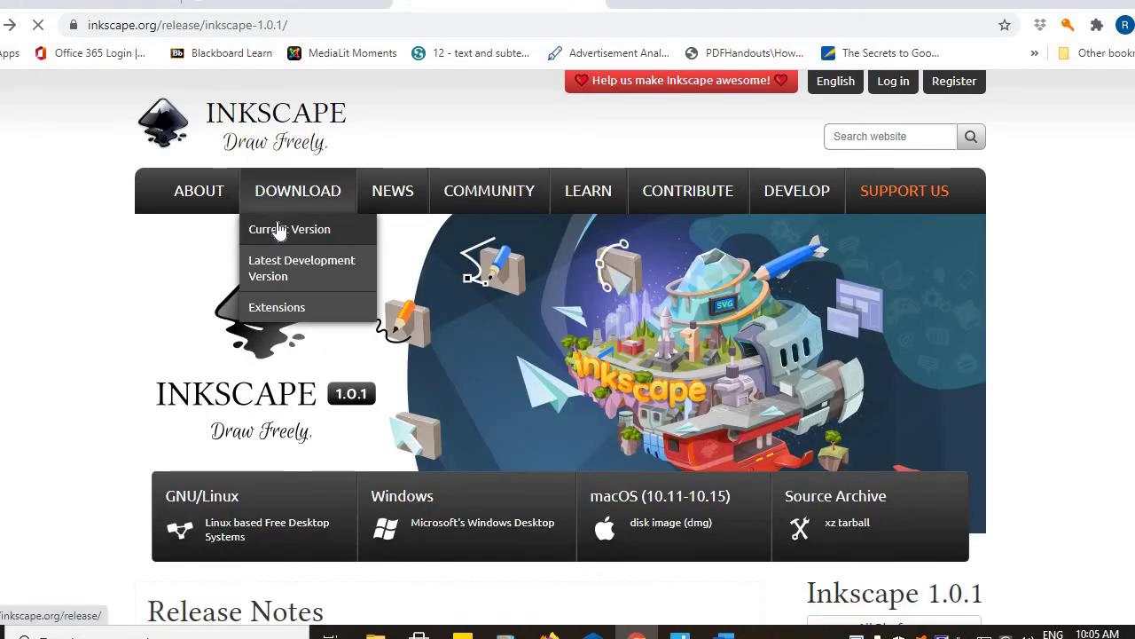
Return to the current version's page, open the 0.92 release from its version list, and look over the platform downloads
left_click(280, 231)
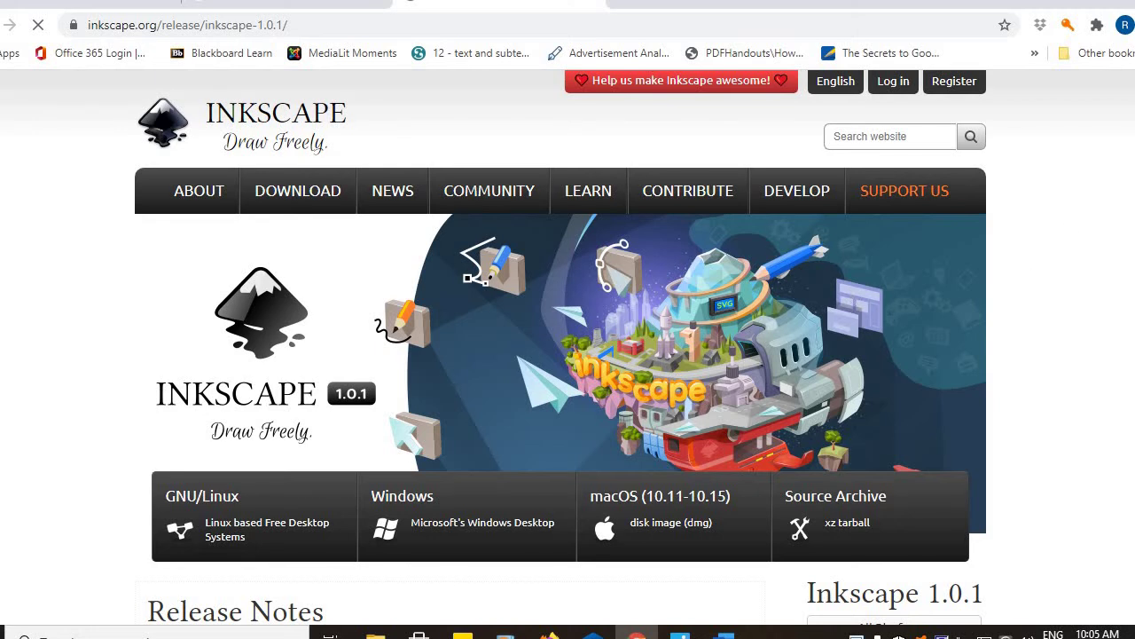
scroll(916, 213, "down", 9)
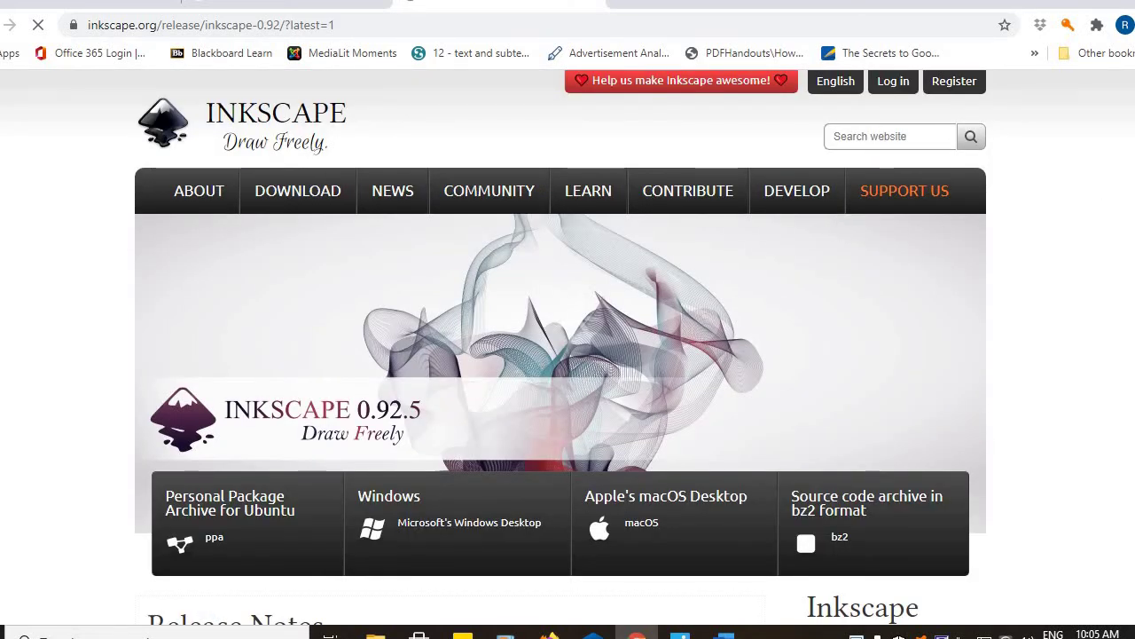
scroll(1019, 455, "down", 3)
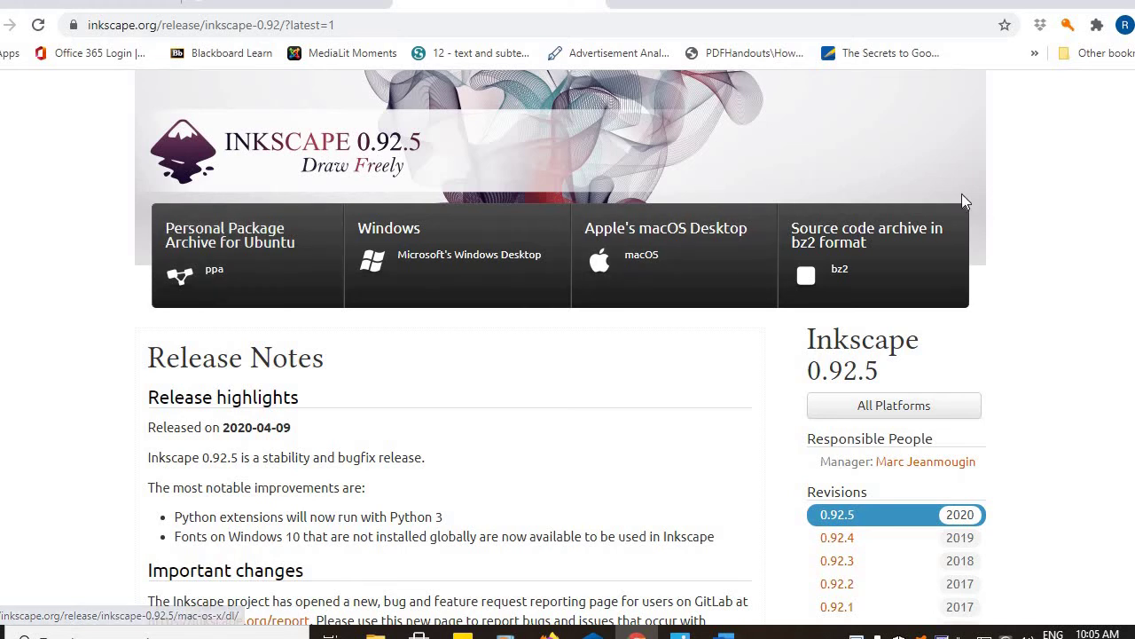
scroll(561, 346, "up", 3)
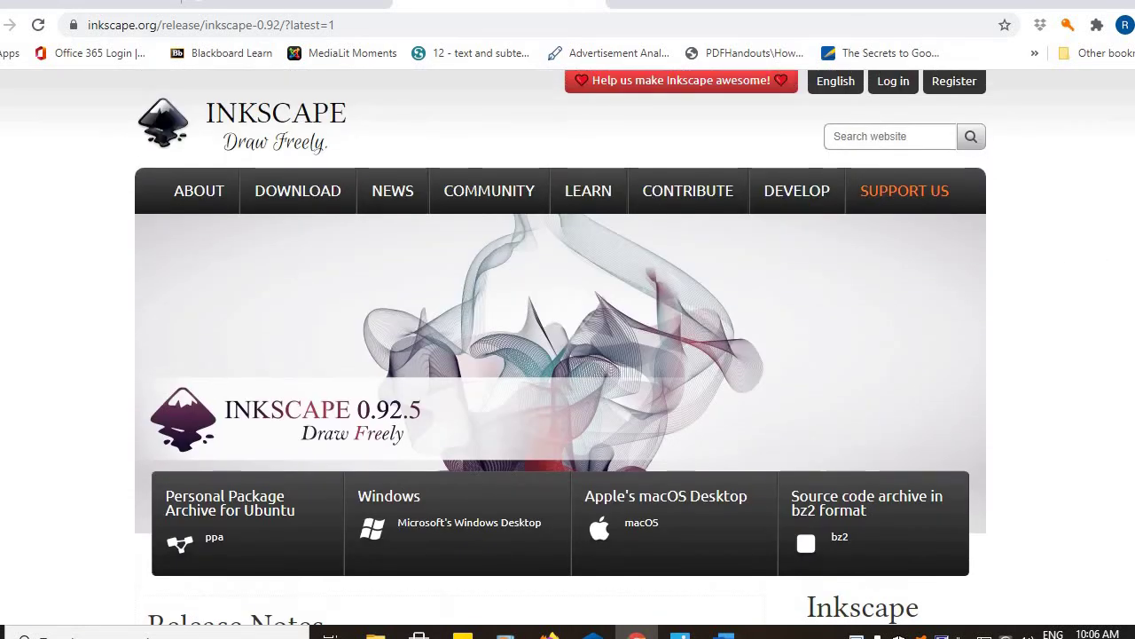
scroll(560, 346, "down", 4)
scroll(561, 346, "up", 1)
scroll(561, 346, "up", 3)
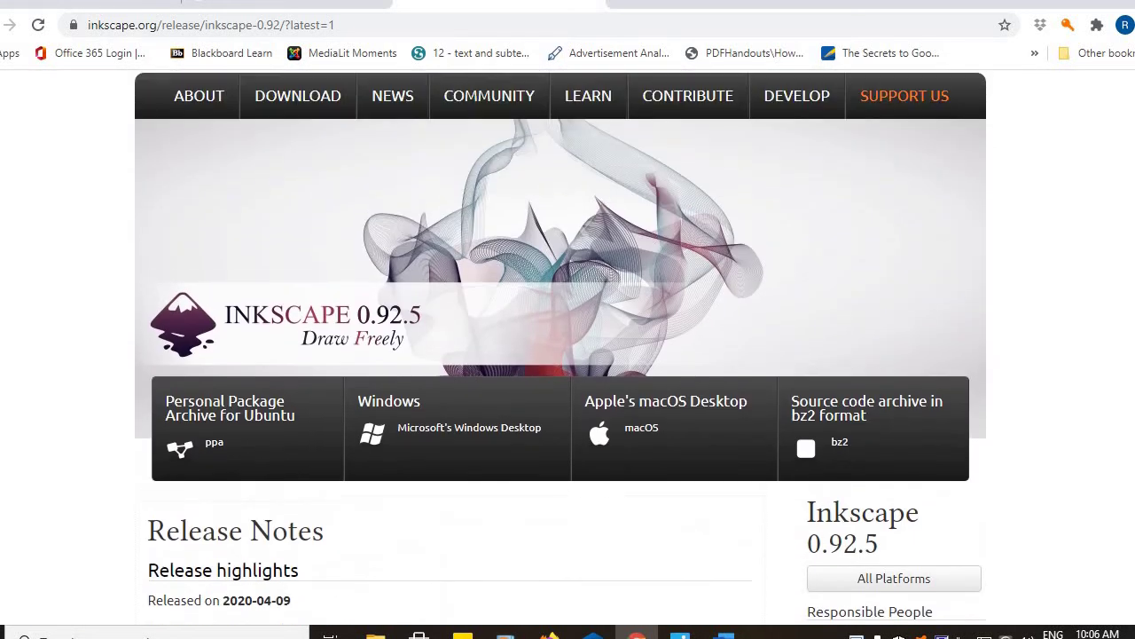
scroll(444, 198, "down", 1)
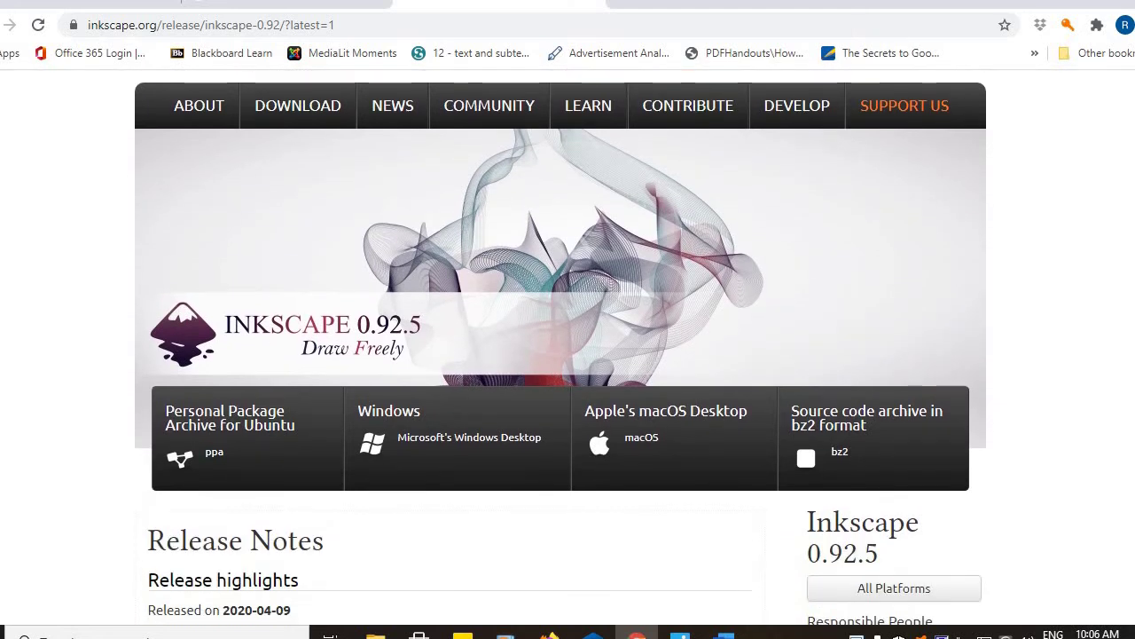
mouse_move(673, 125)
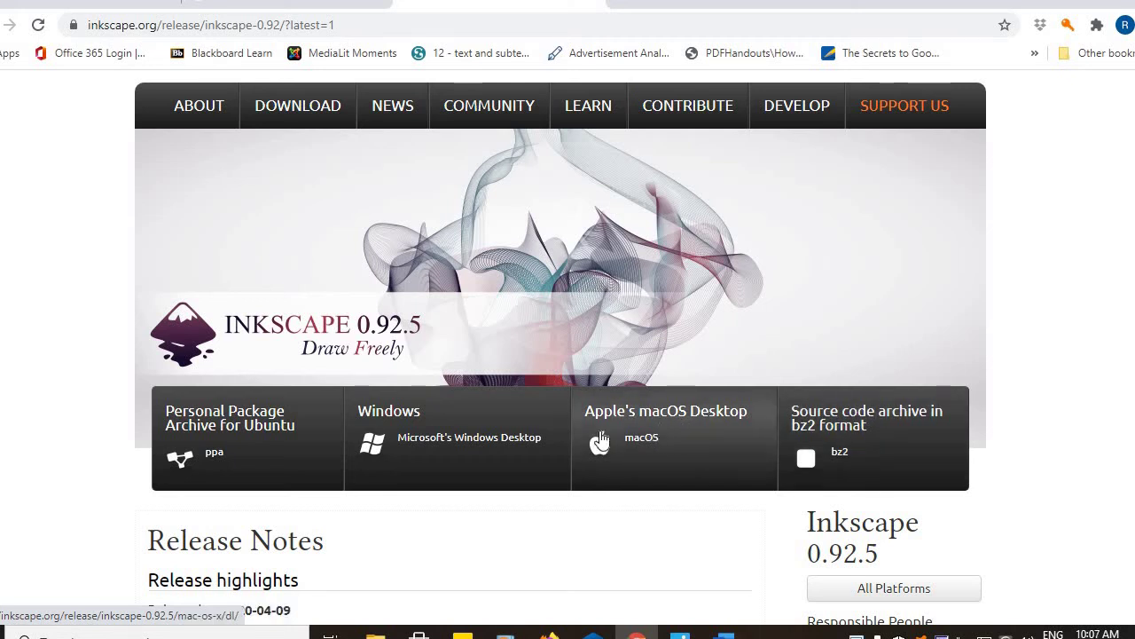
Open the Windows 64-bit download page for Inkscape 0.92.5
left_click(441, 438)
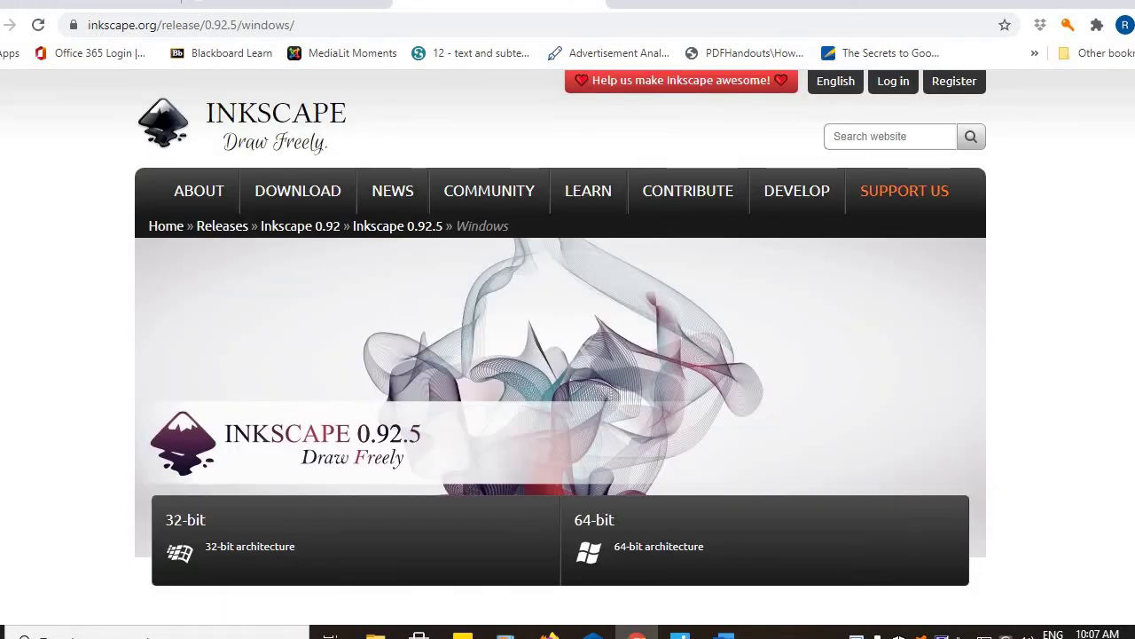
scroll(567, 340, "down", 2)
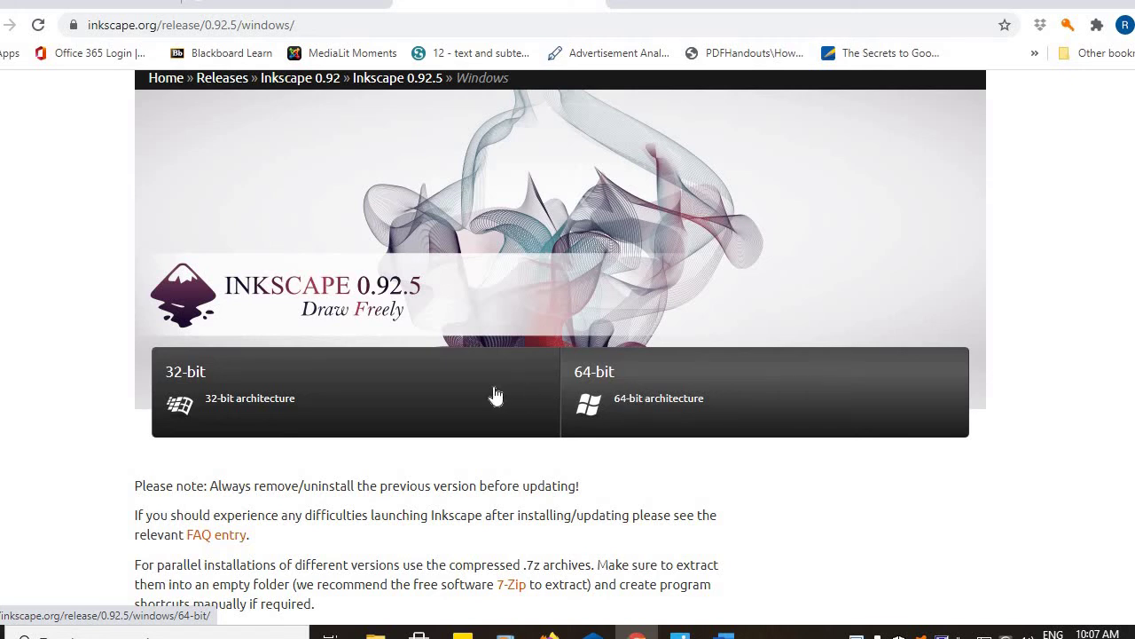
left_click(670, 391)
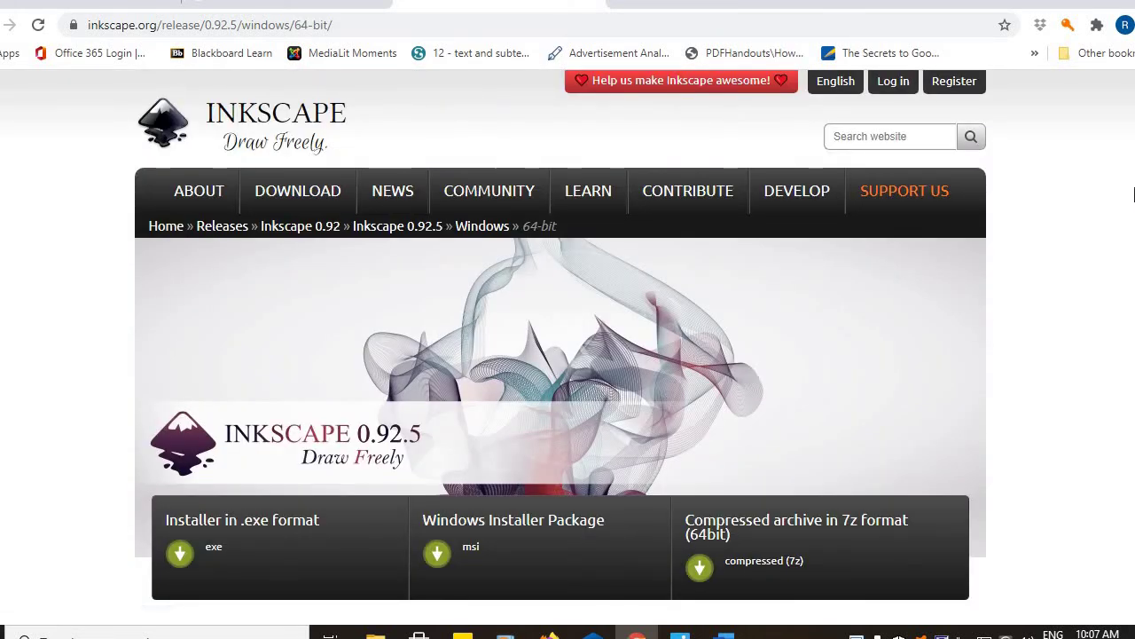
Open the Inkscape 0.92.3 release page linked for Windows versions older than Windows 7
scroll(561, 335, "down", 4)
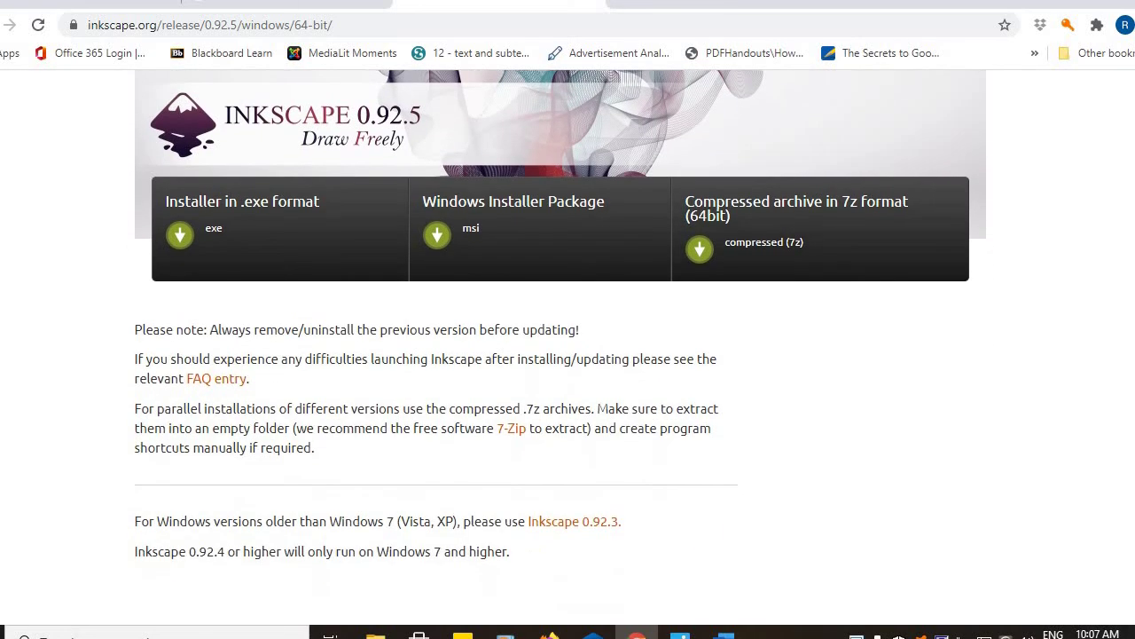
scroll(561, 347, "down", 1)
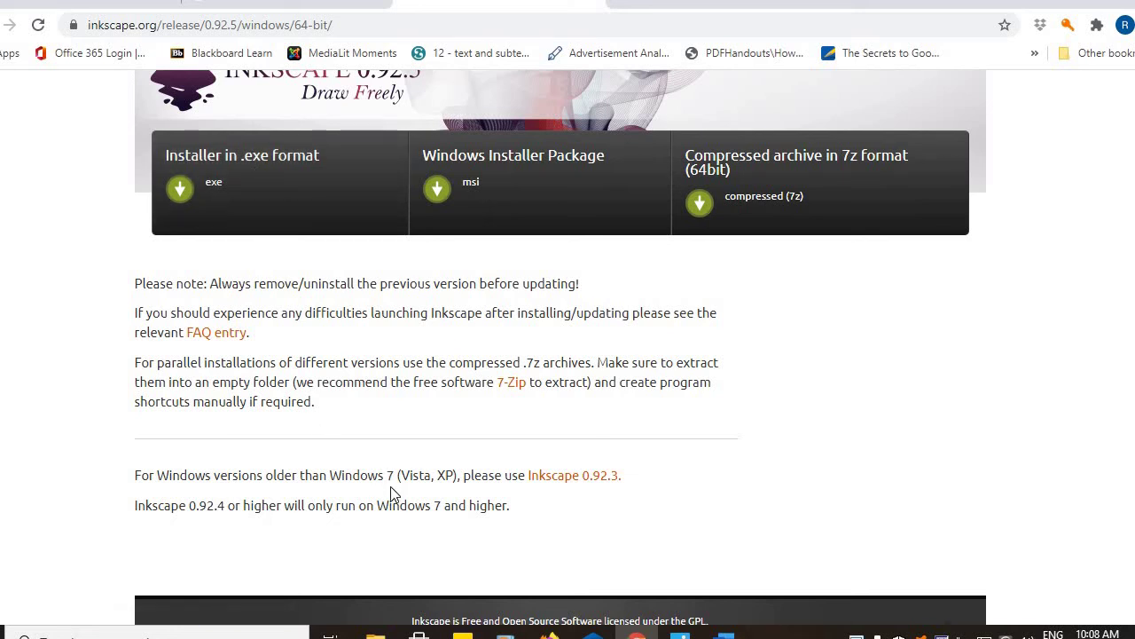
left_click(570, 477)
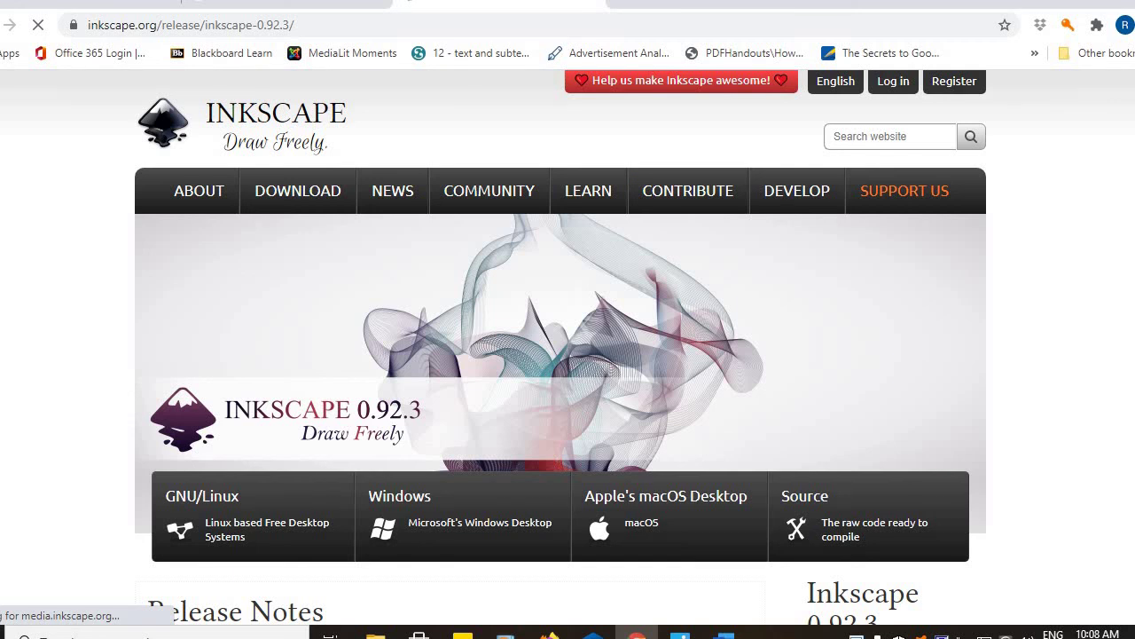
Examine the Inkscape 0.92.3 release notes and the platform download options
scroll(649, 608, "down", 5)
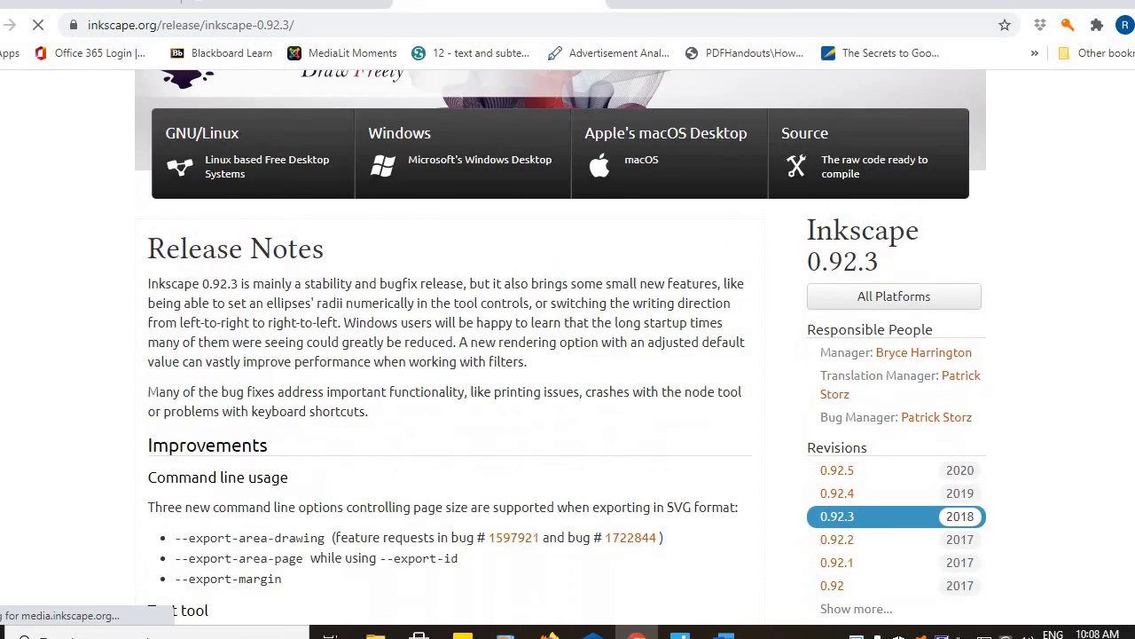
scroll(568, 355, "down", 5)
scroll(952, 328, "down", 1)
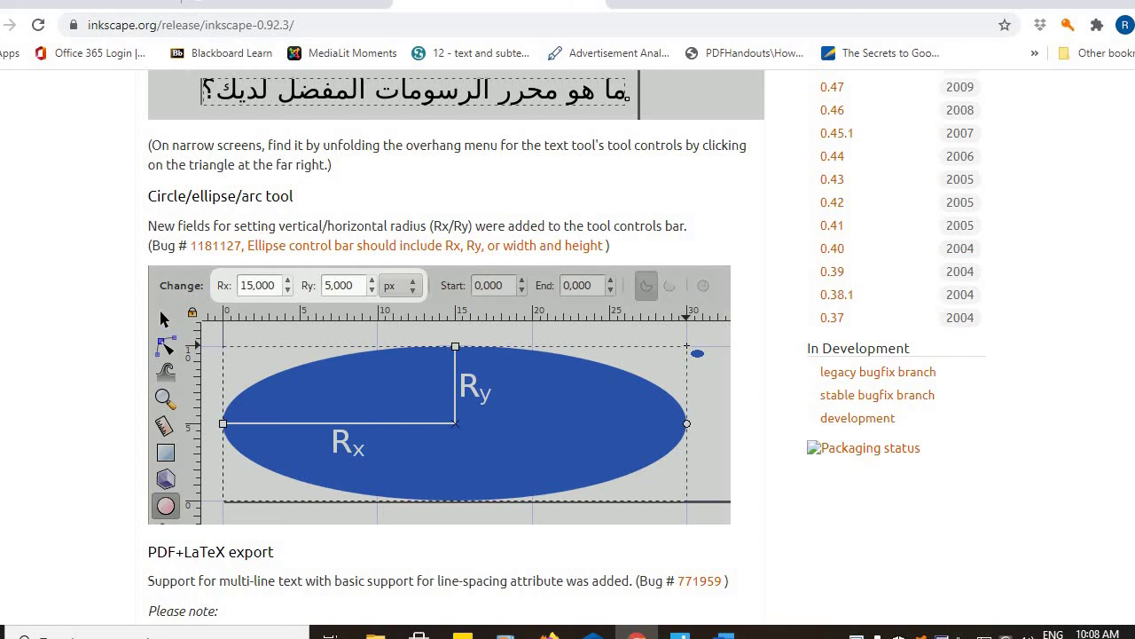
scroll(568, 355, "up", 4)
scroll(568, 355, "down", 3)
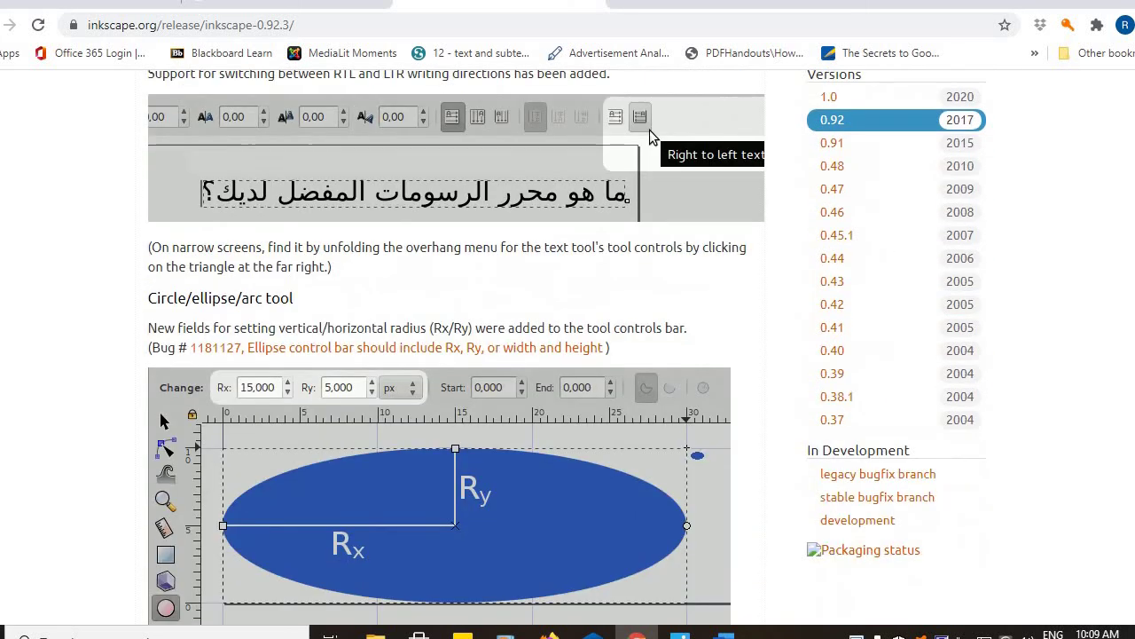
scroll(568, 355, "up", 3)
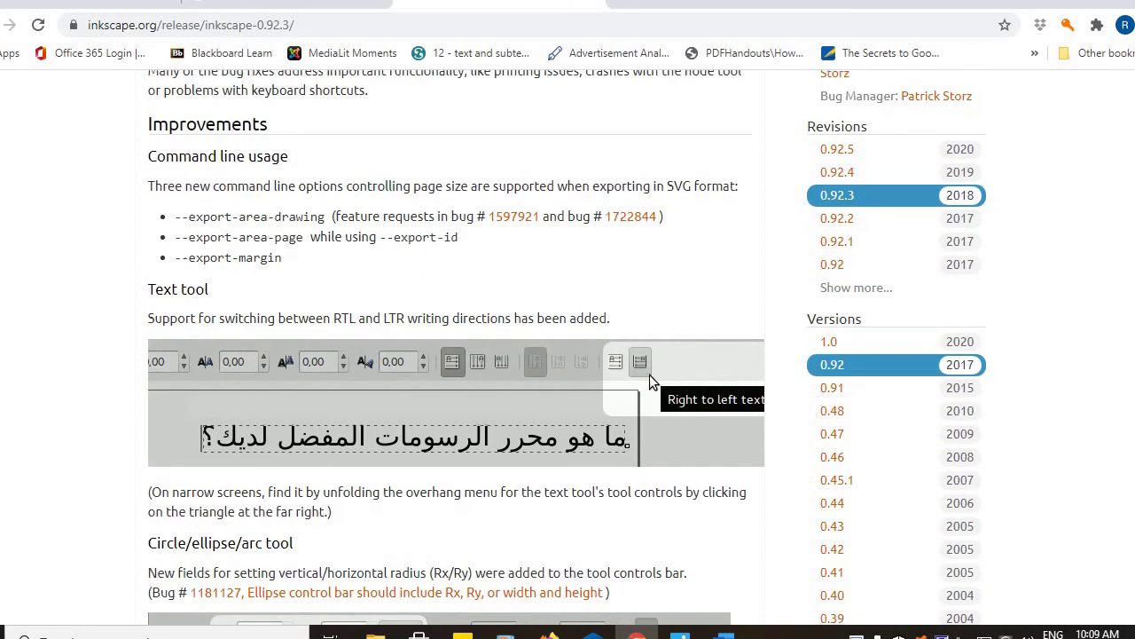
scroll(568, 355, "up", 4)
scroll(568, 355, "up", 3)
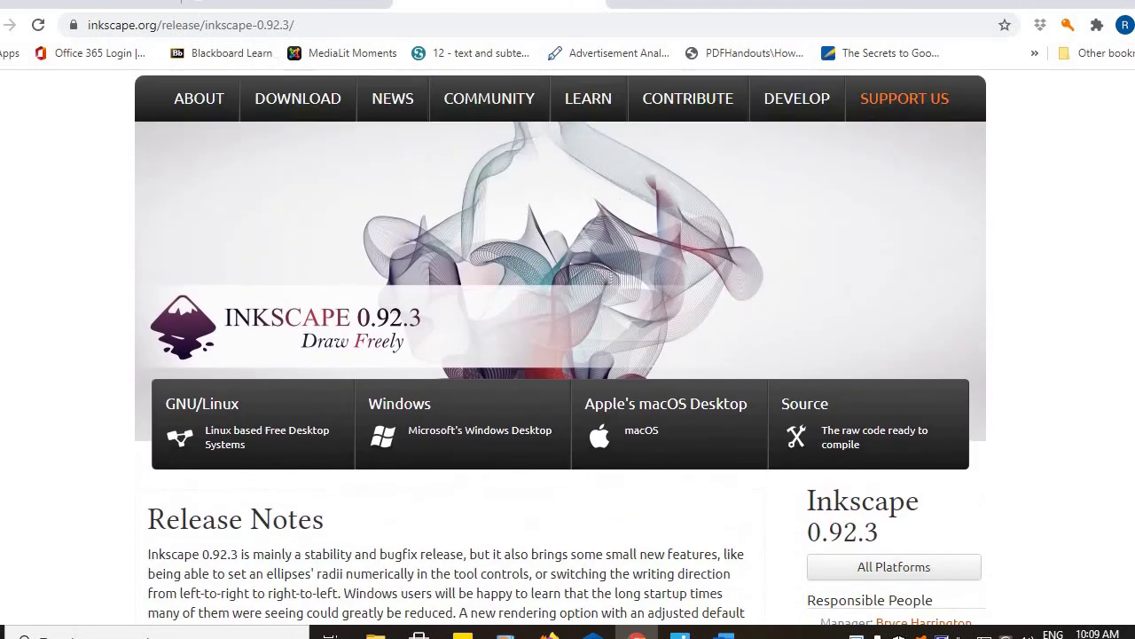